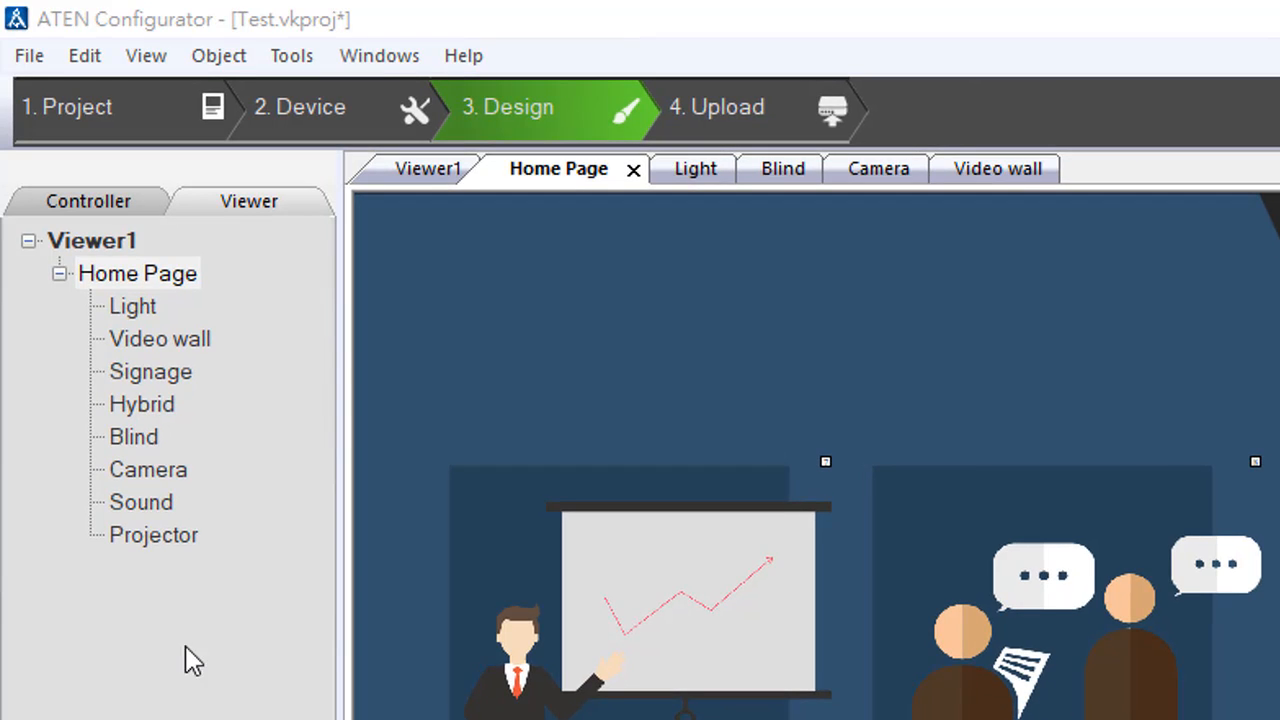
# Open the Light page and add a label, placed below the two rows of dimming buttons at about X 444, Y 621.
pyautogui.doubleClick(133, 308)
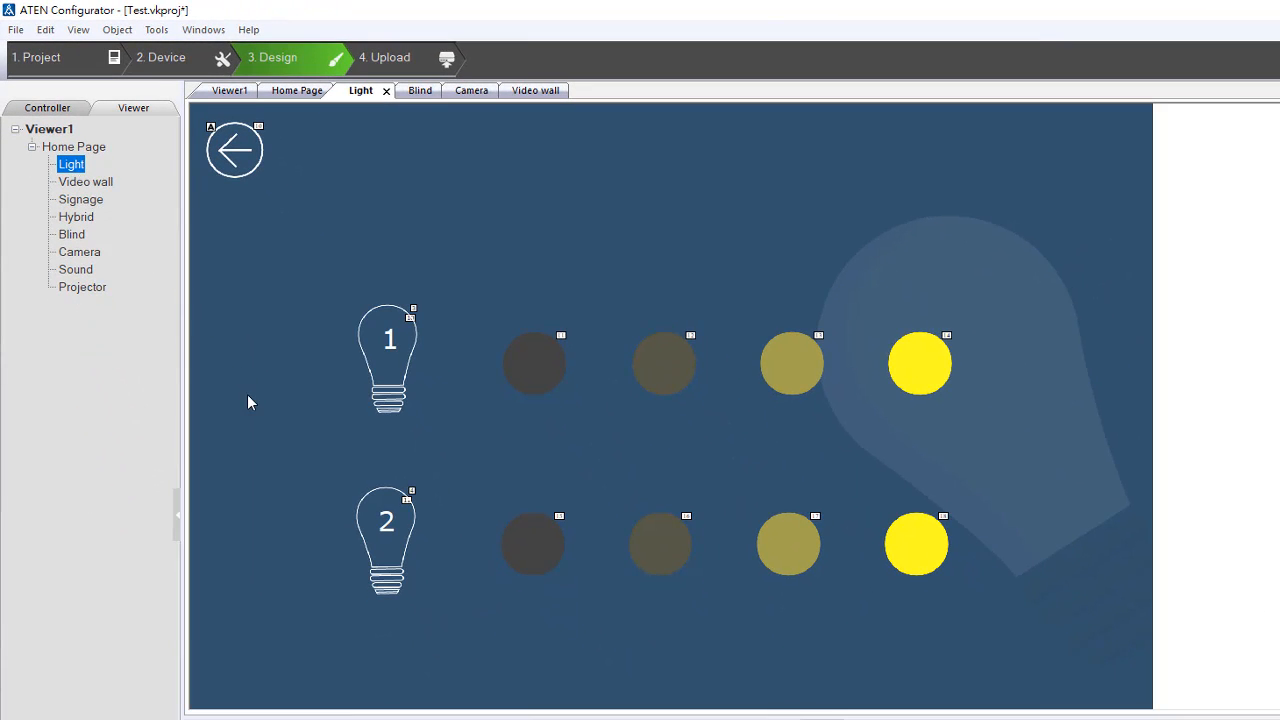
pyautogui.click(257, 402)
pyautogui.scroll(3, 257, 402)
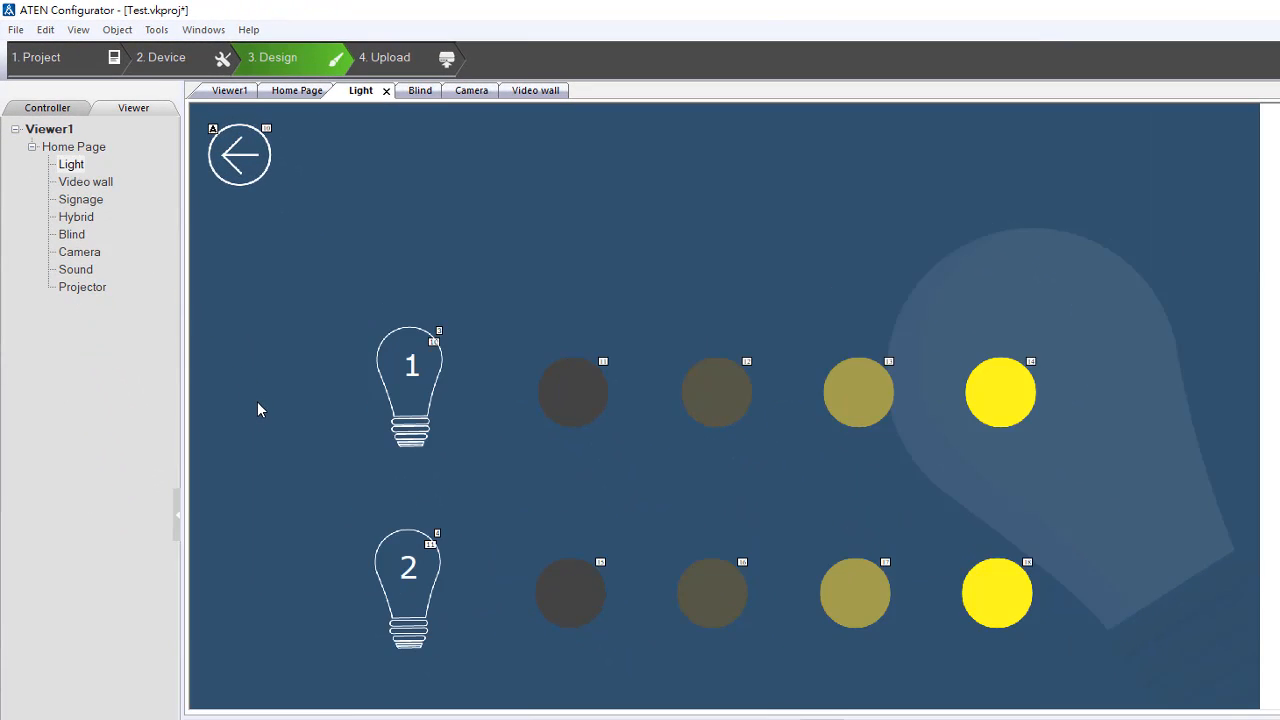
pyautogui.scroll(-4, 257, 402)
pyautogui.scroll(-1, 257, 402)
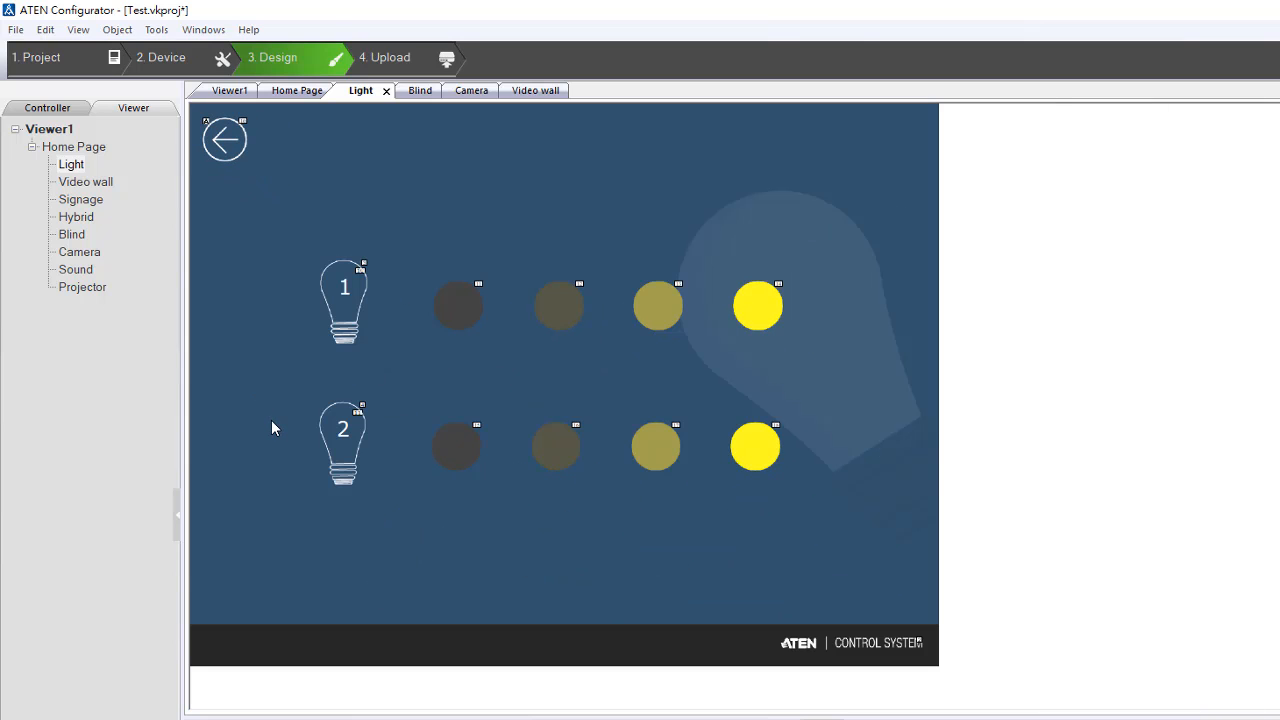
pyautogui.rightClick(540, 212)
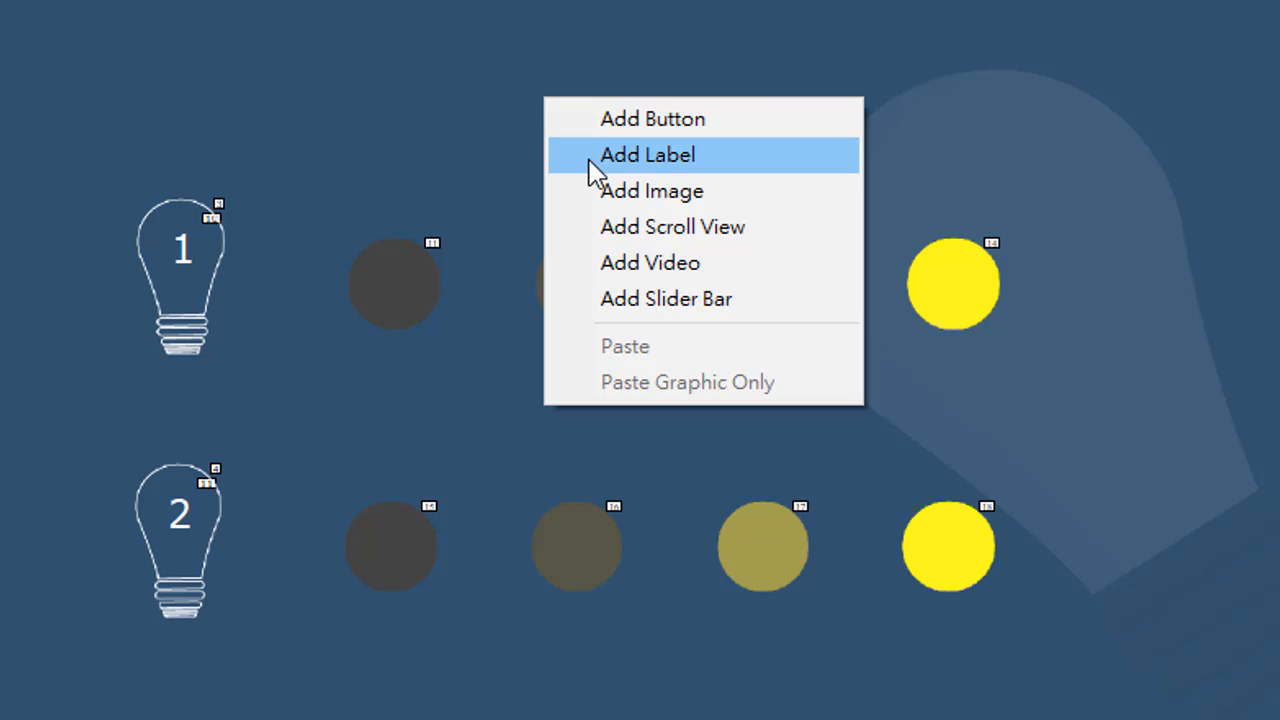
pyautogui.click(590, 160)
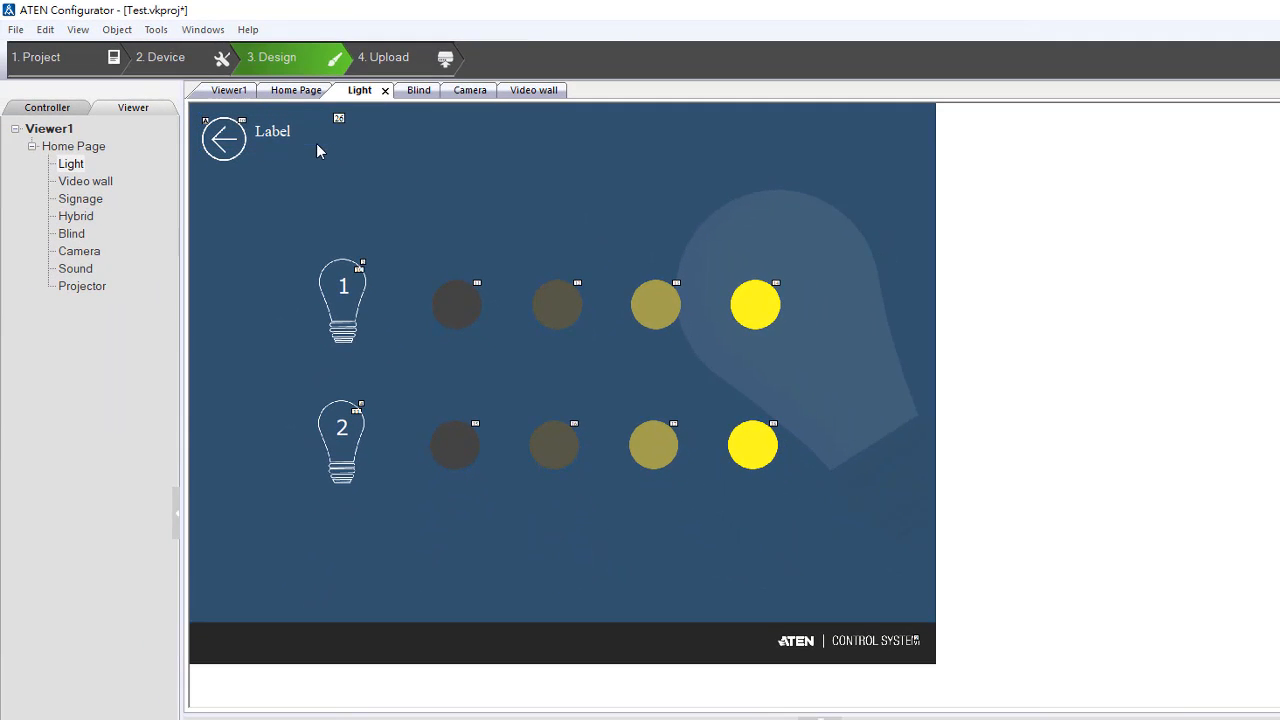
pyautogui.moveTo(300, 114); pyautogui.dragTo(617, 557)
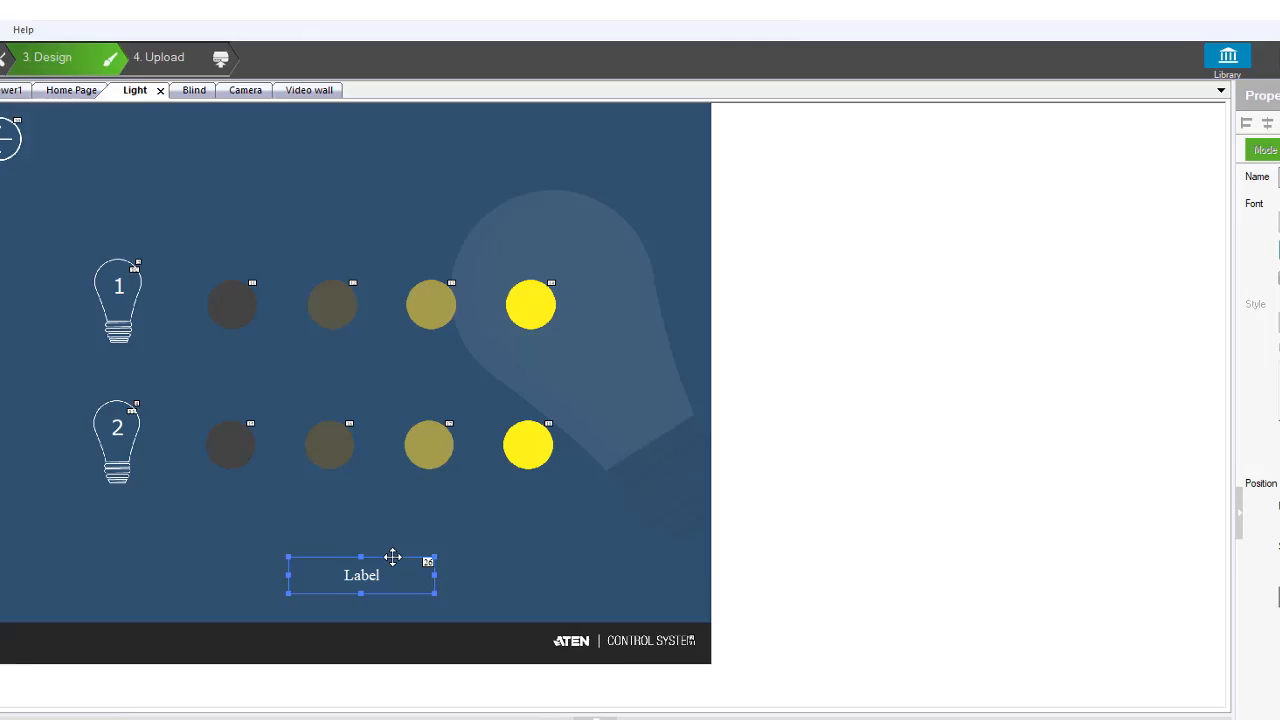
# Change the new label's name to "Light".
pyautogui.click(1134, 178)
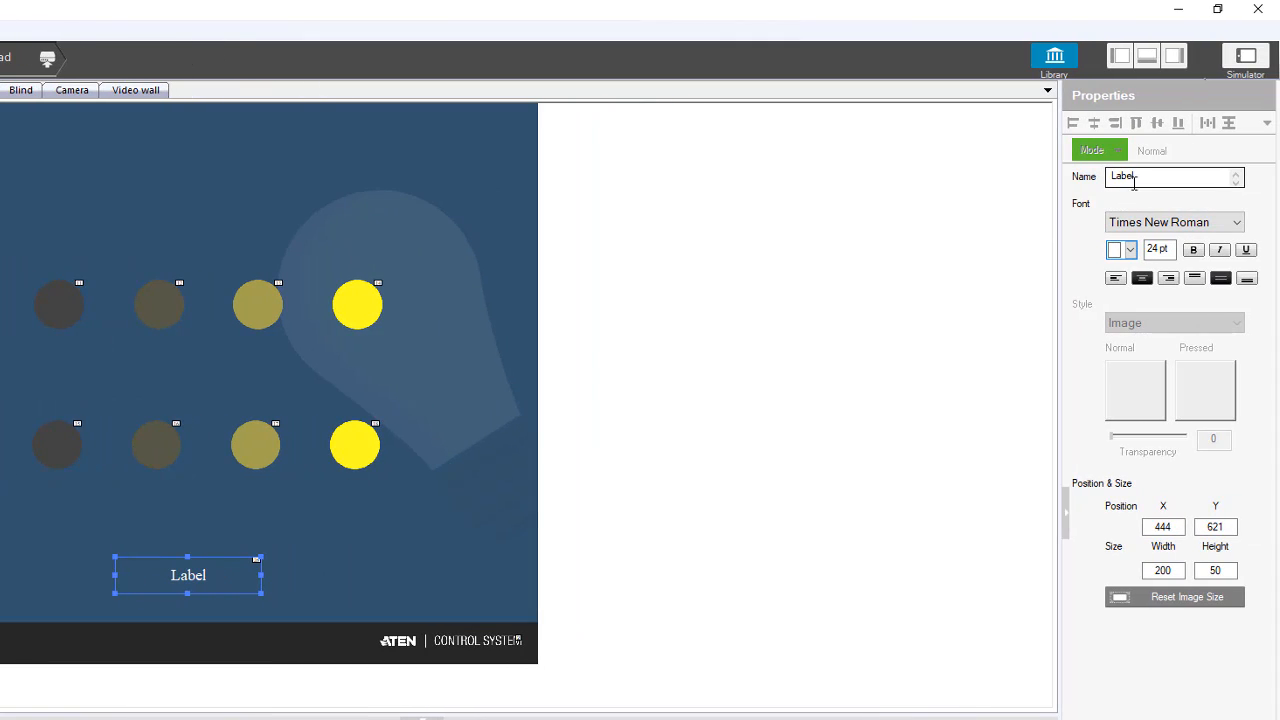
pyautogui.doubleClick(1146, 177)
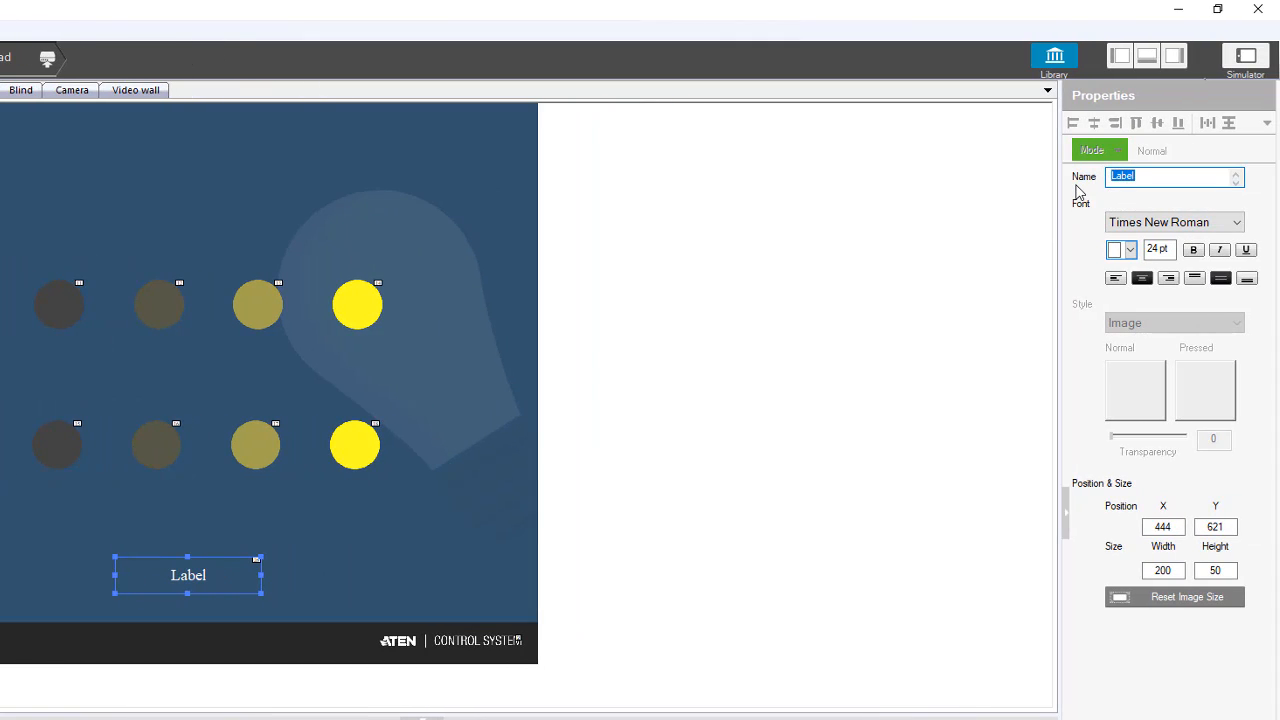
pyautogui.write('Light')
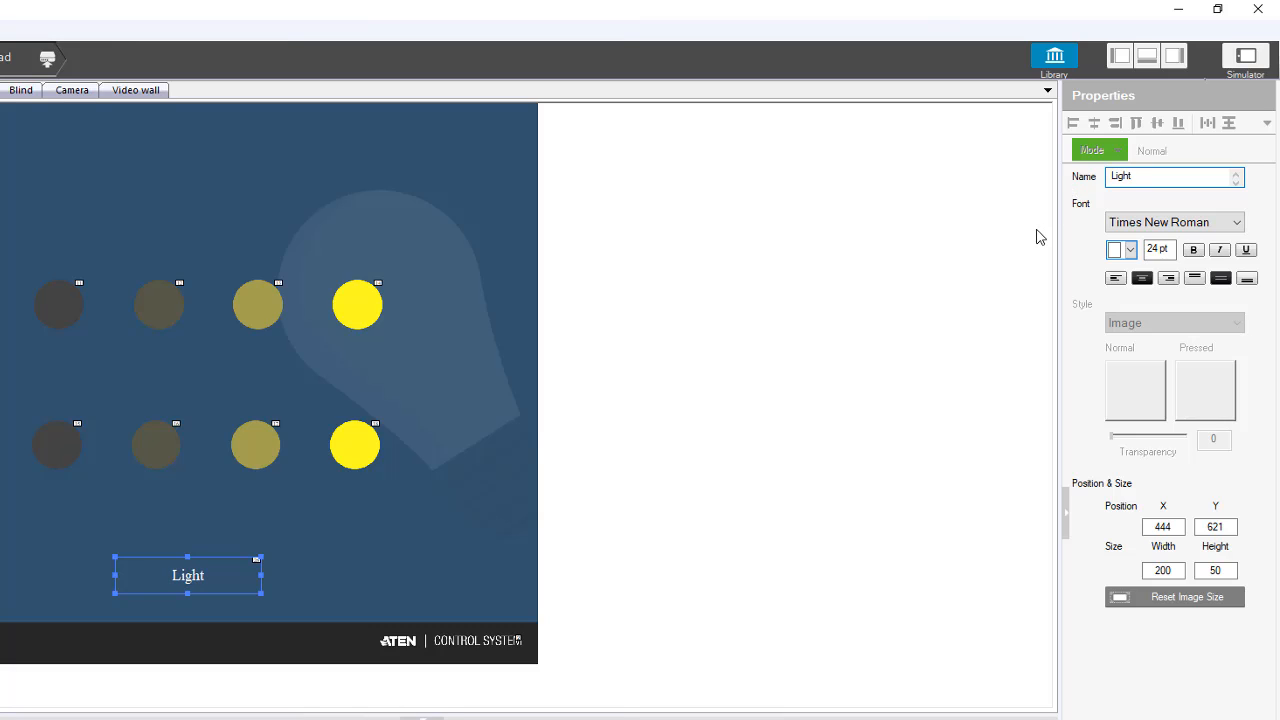
# Try Arial and Times New Roman as the font of the Light label.
pyautogui.click(1166, 224)
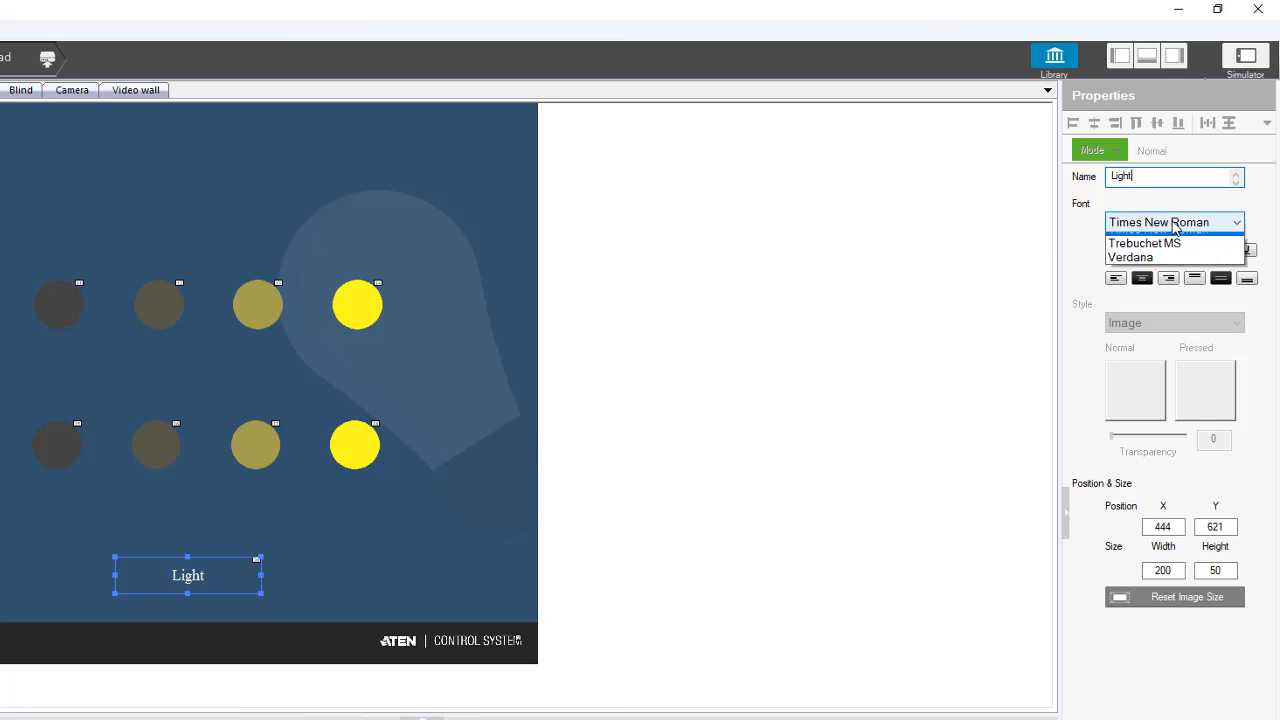
pyautogui.click(1160, 242)
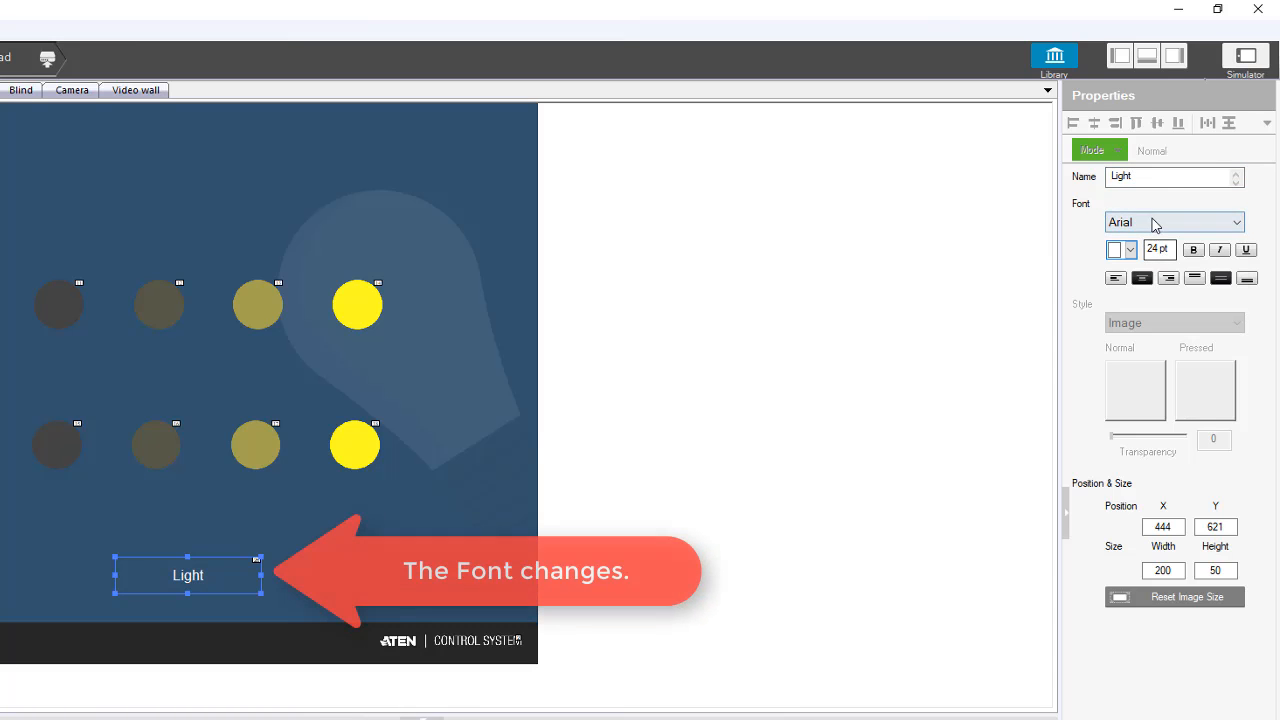
pyautogui.click(1156, 223)
pyautogui.click(1156, 284)
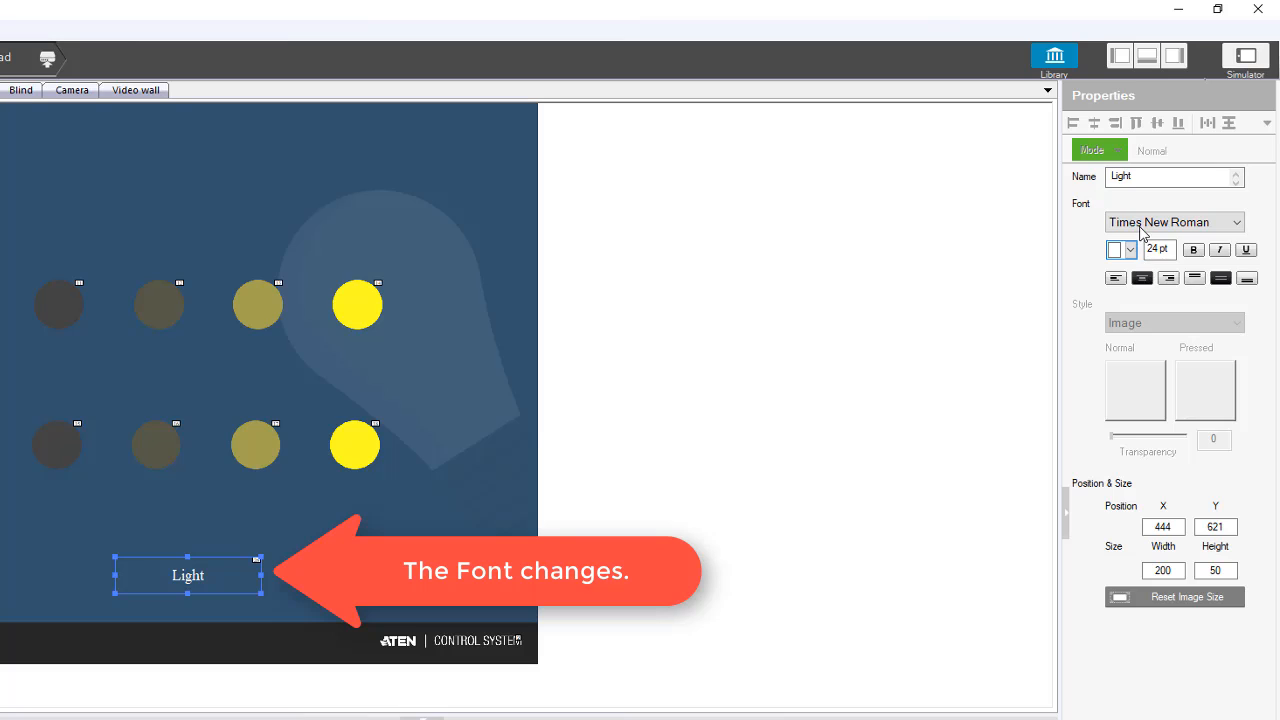
# Set the Light label's font to Trebuchet MS at size 40 and make it bold.
pyautogui.click(1143, 226)
pyautogui.click(1153, 300)
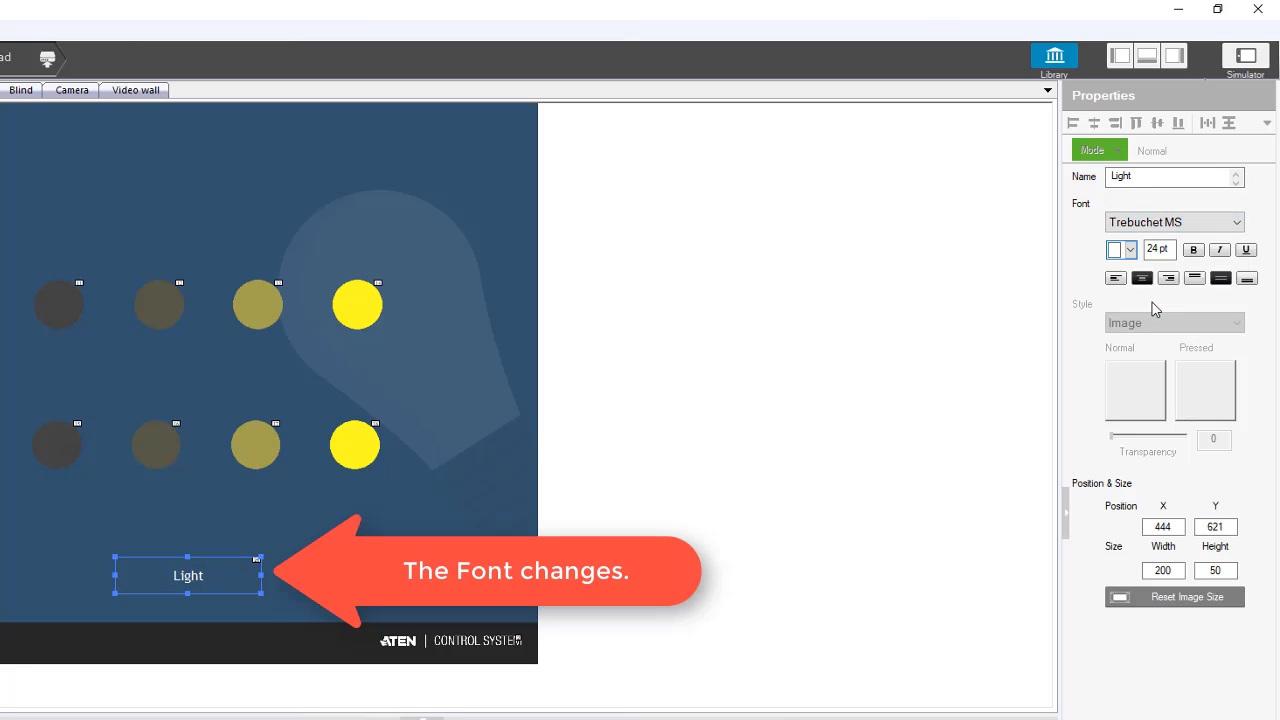
pyautogui.click(1150, 250)
pyautogui.write('40')
pyautogui.press('Return')
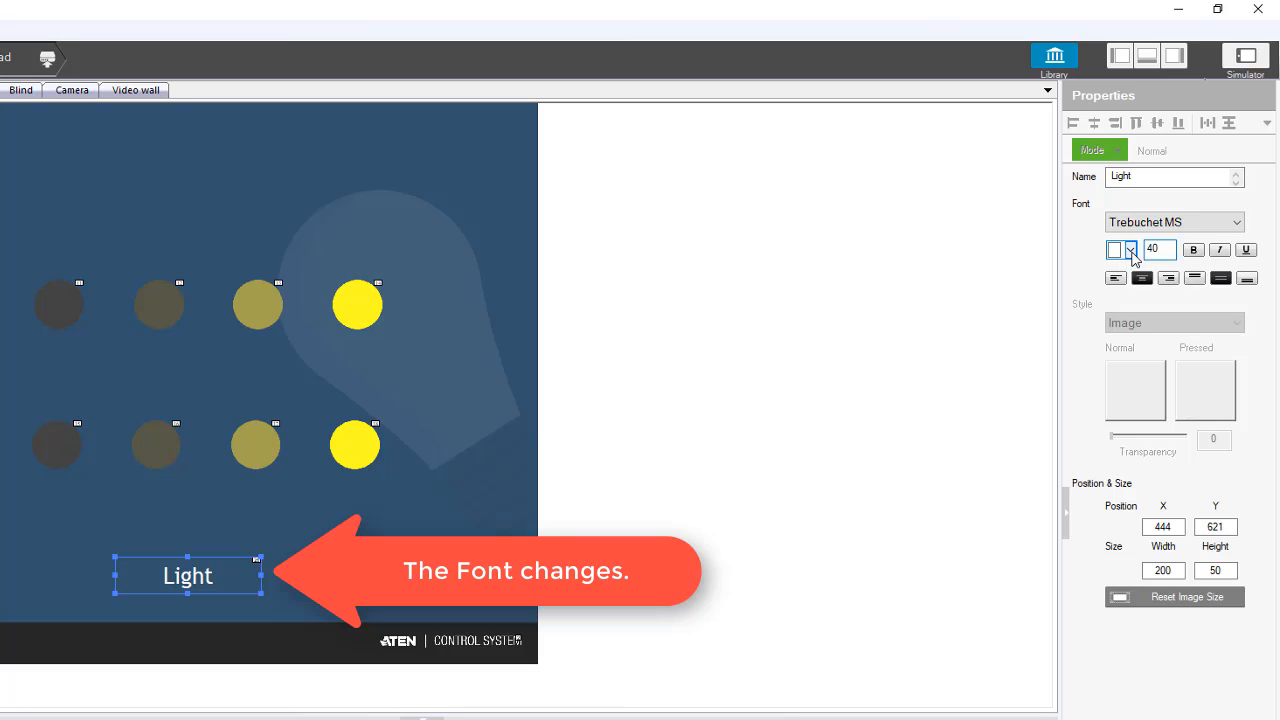
pyautogui.click(1132, 252)
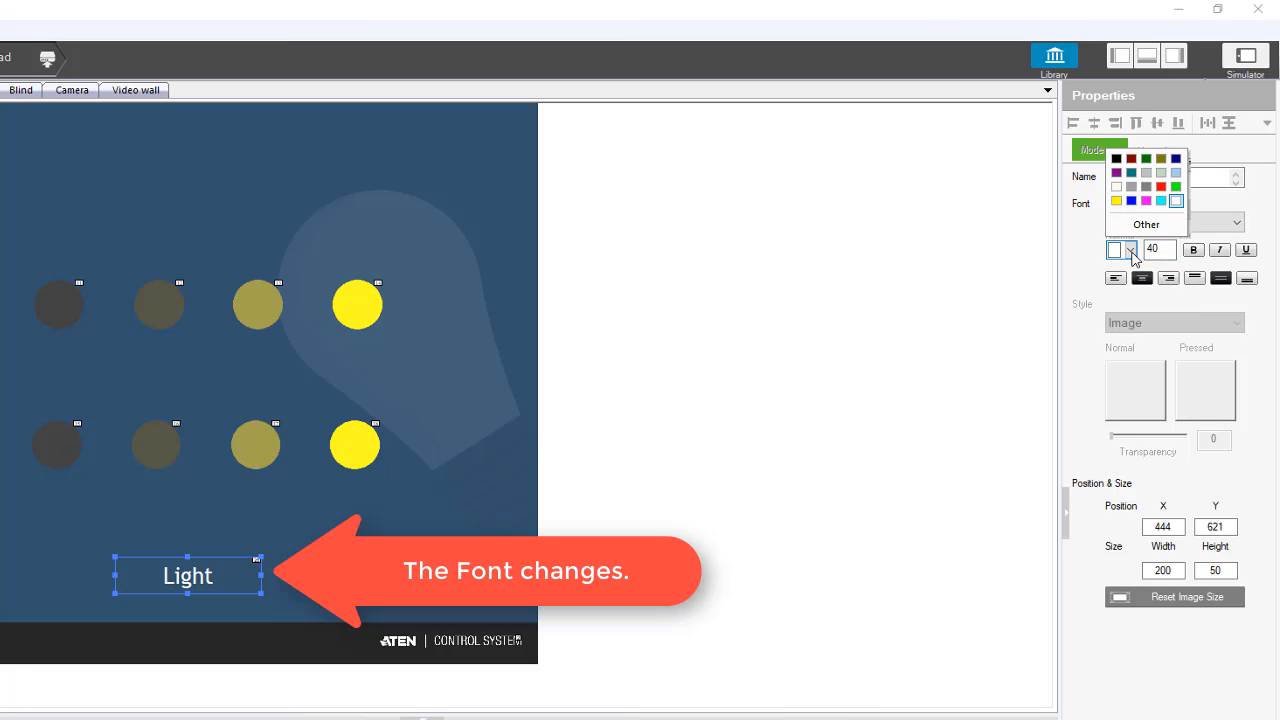
pyautogui.click(1194, 255)
pyautogui.click(1193, 252)
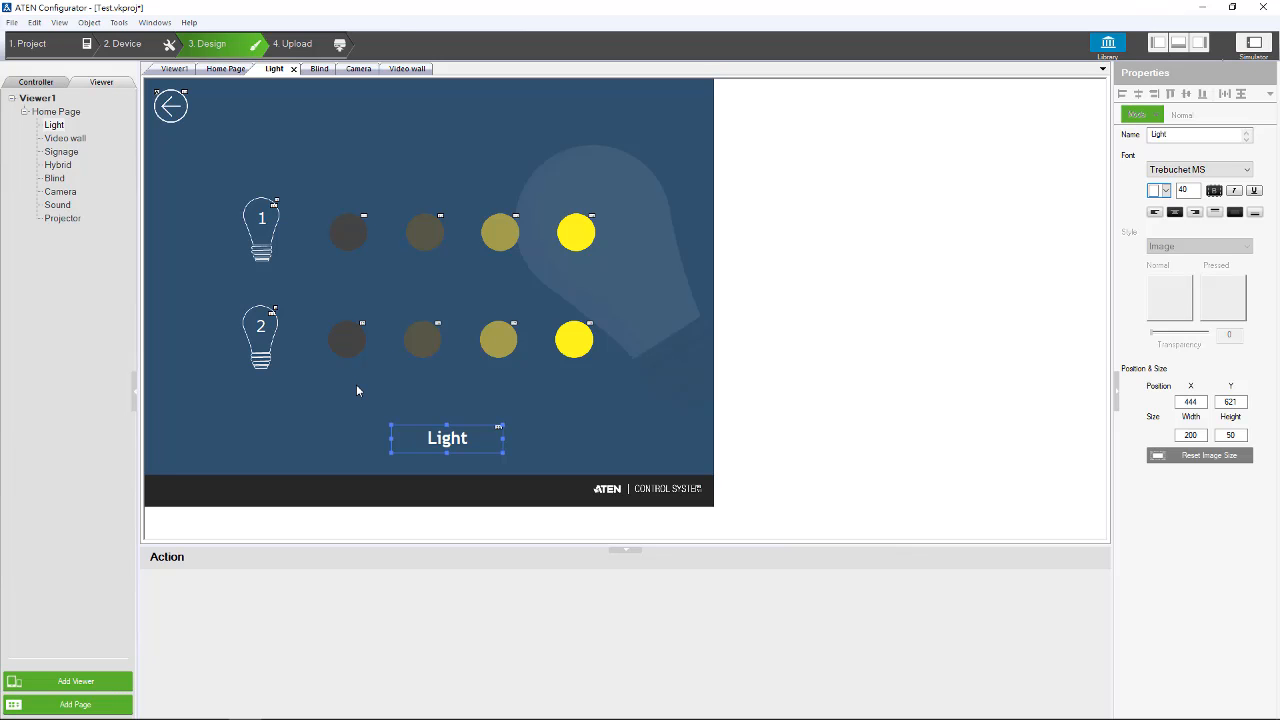
# Add a Serial Raw(HEX) command for the Light(Serial) device to light 1's first, darkest button.
pyautogui.click(349, 240)
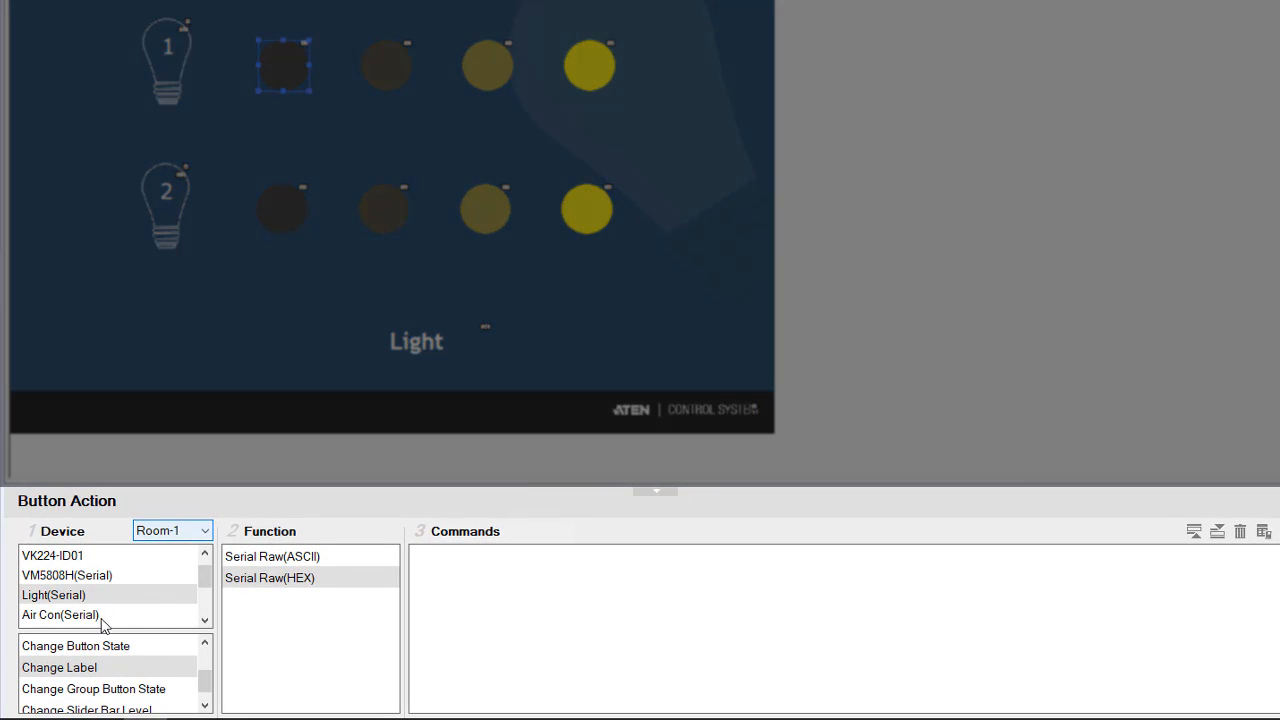
pyautogui.click(50, 598)
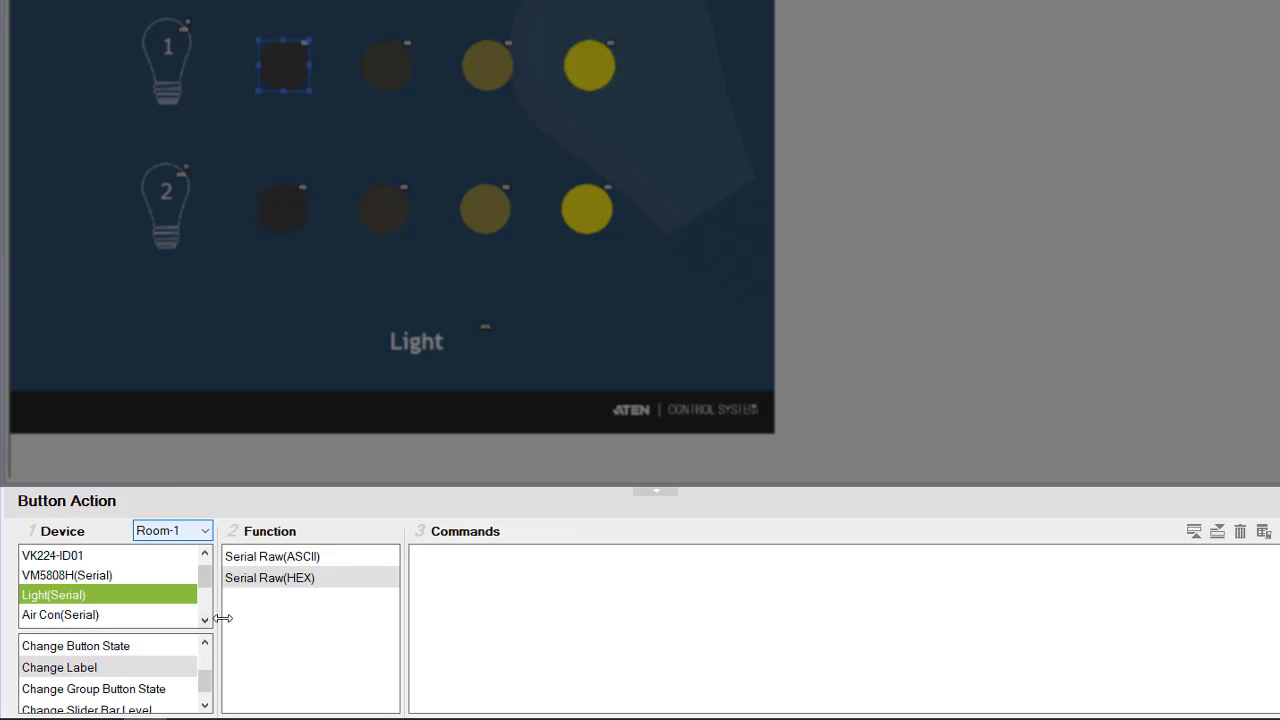
pyautogui.click(269, 578)
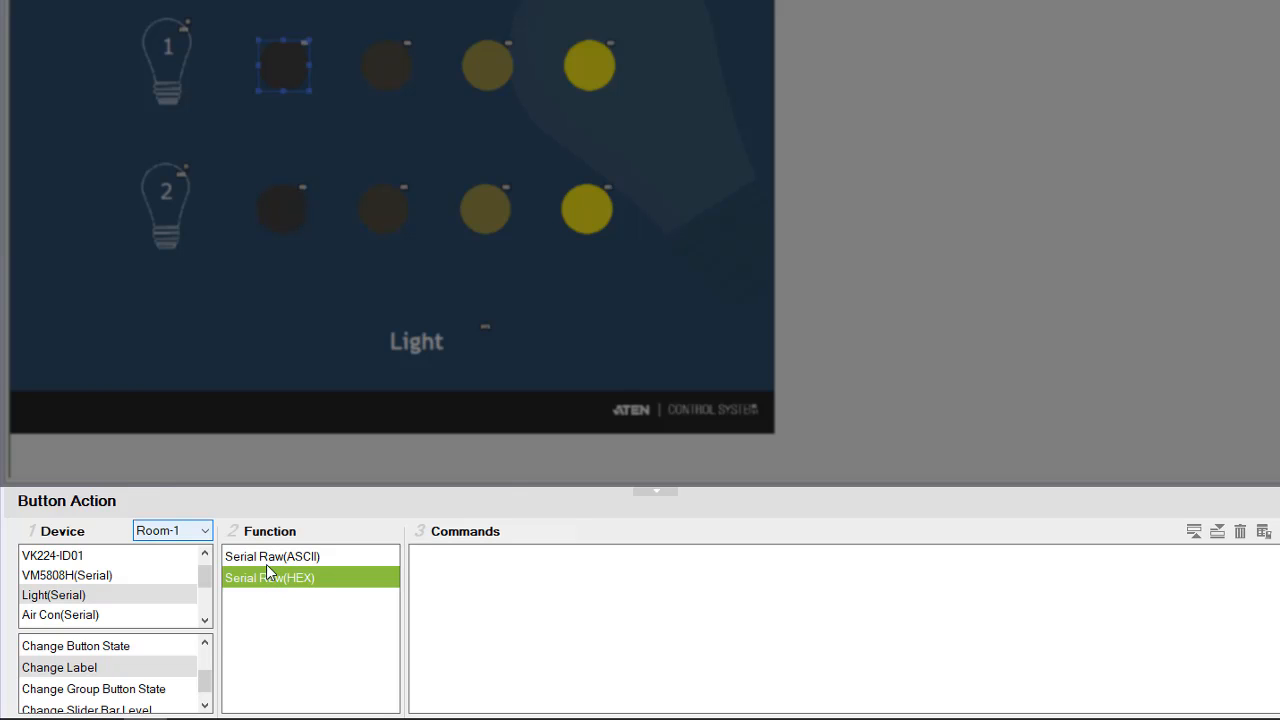
pyautogui.click(266, 565)
pyautogui.click(267, 572)
pyautogui.doubleClick(269, 580)
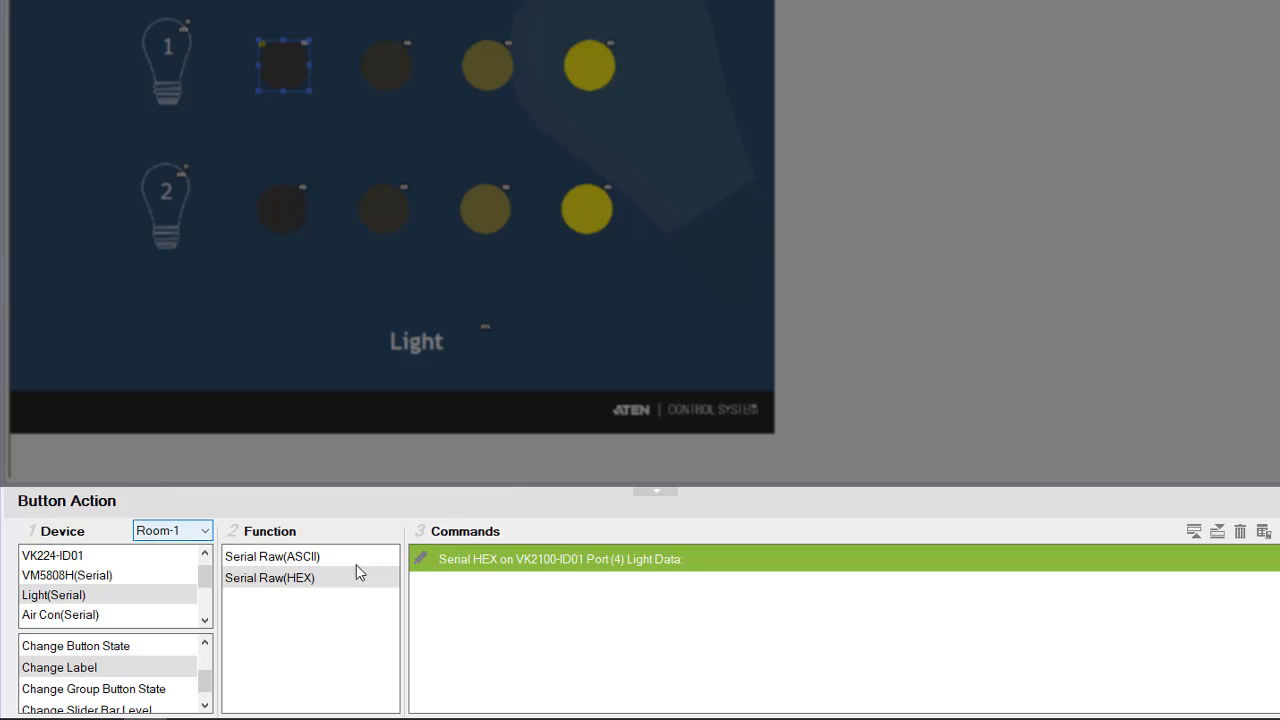
pyautogui.click(563, 557)
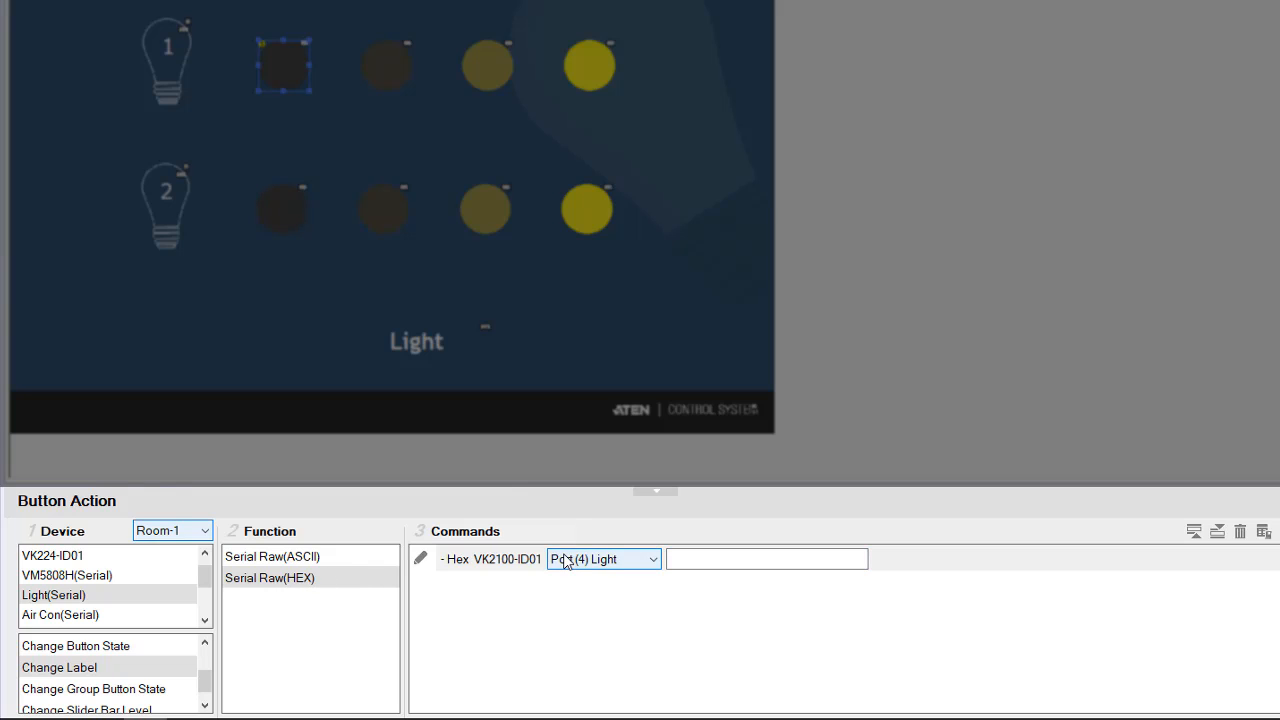
pyautogui.click(686, 565)
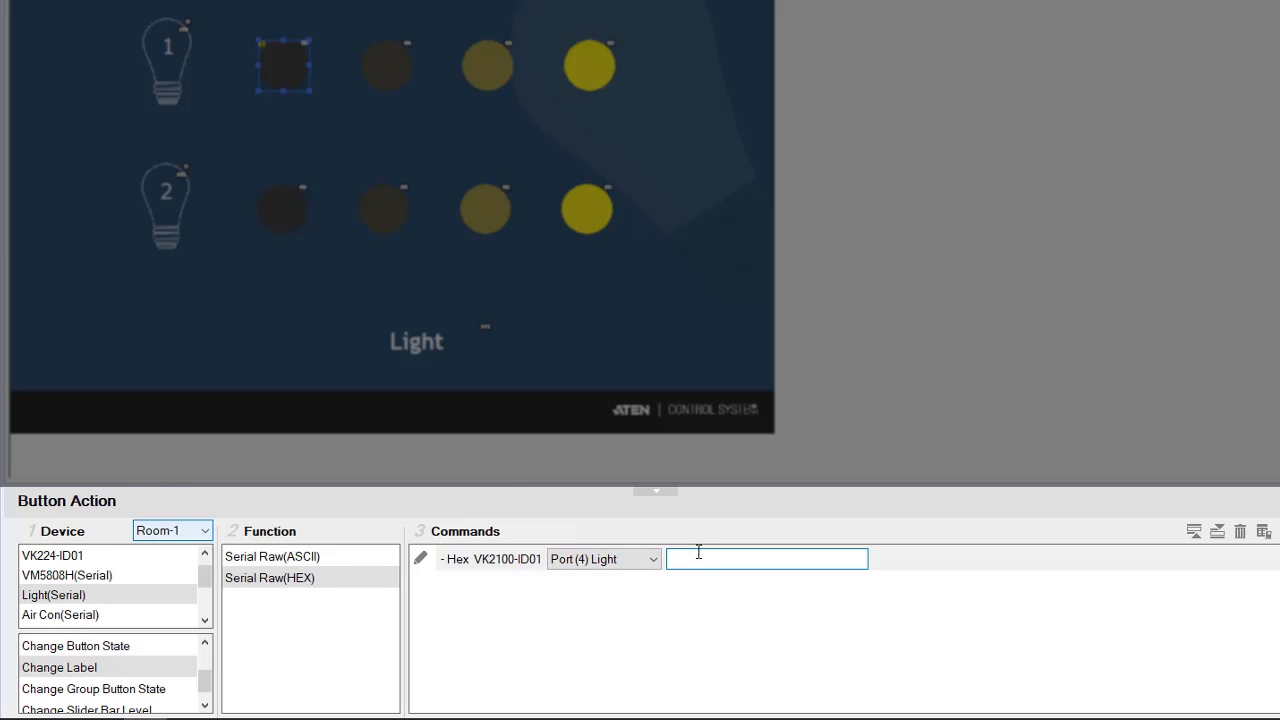
pyautogui.write('11 00 64 03 01 00 01 00 00 05')
pyautogui.press('Return')
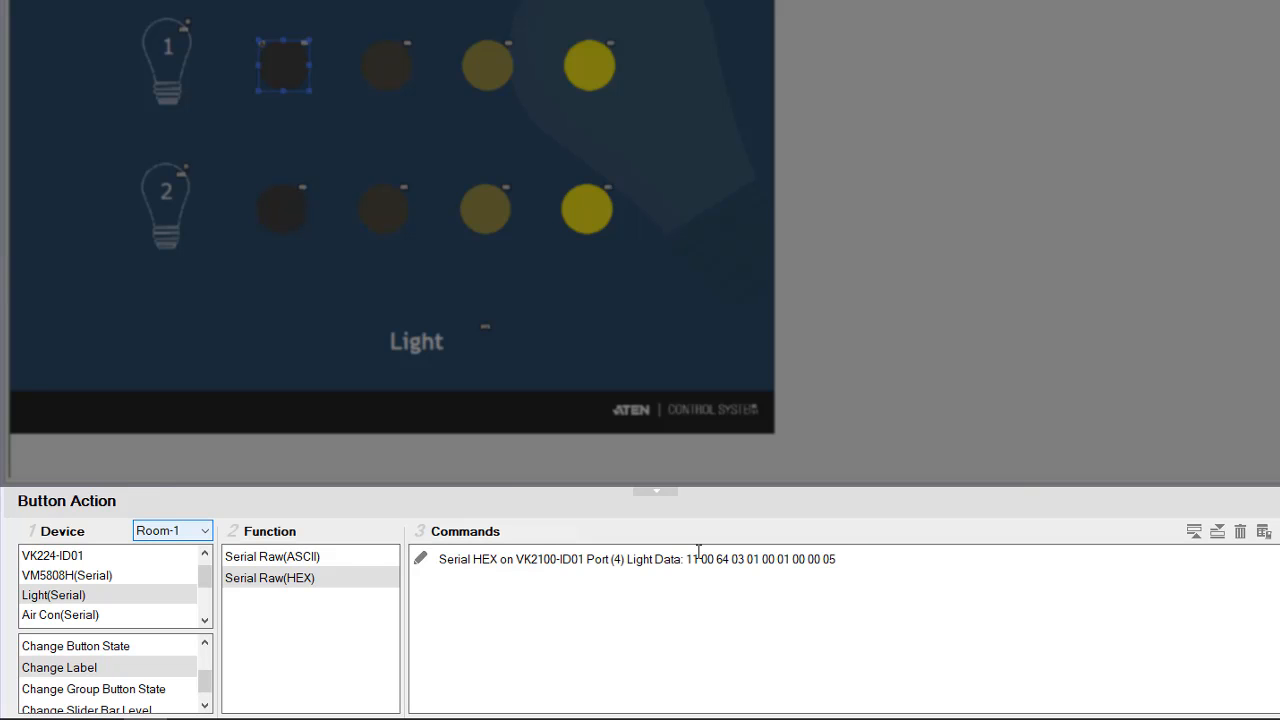
# Reopen the first button's HEX command and review its data string.
pyautogui.doubleClick(706, 558)
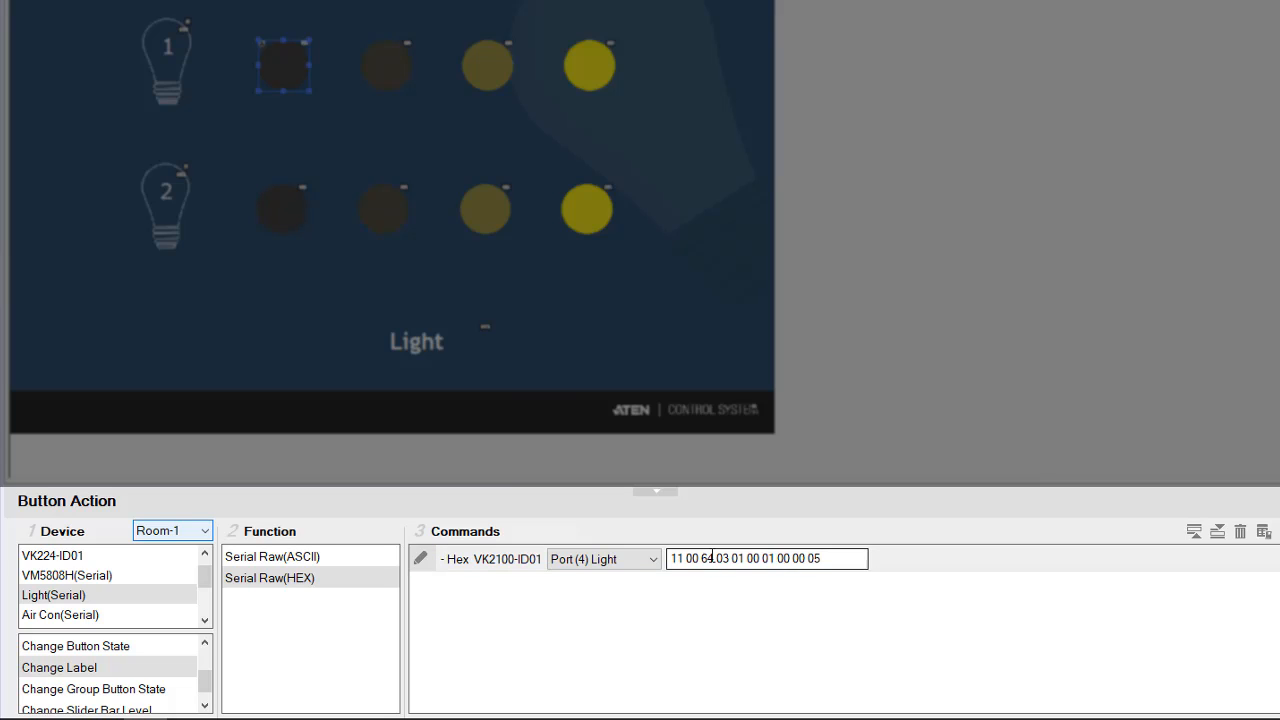
pyautogui.moveTo(828, 558); pyautogui.dragTo(667, 557)
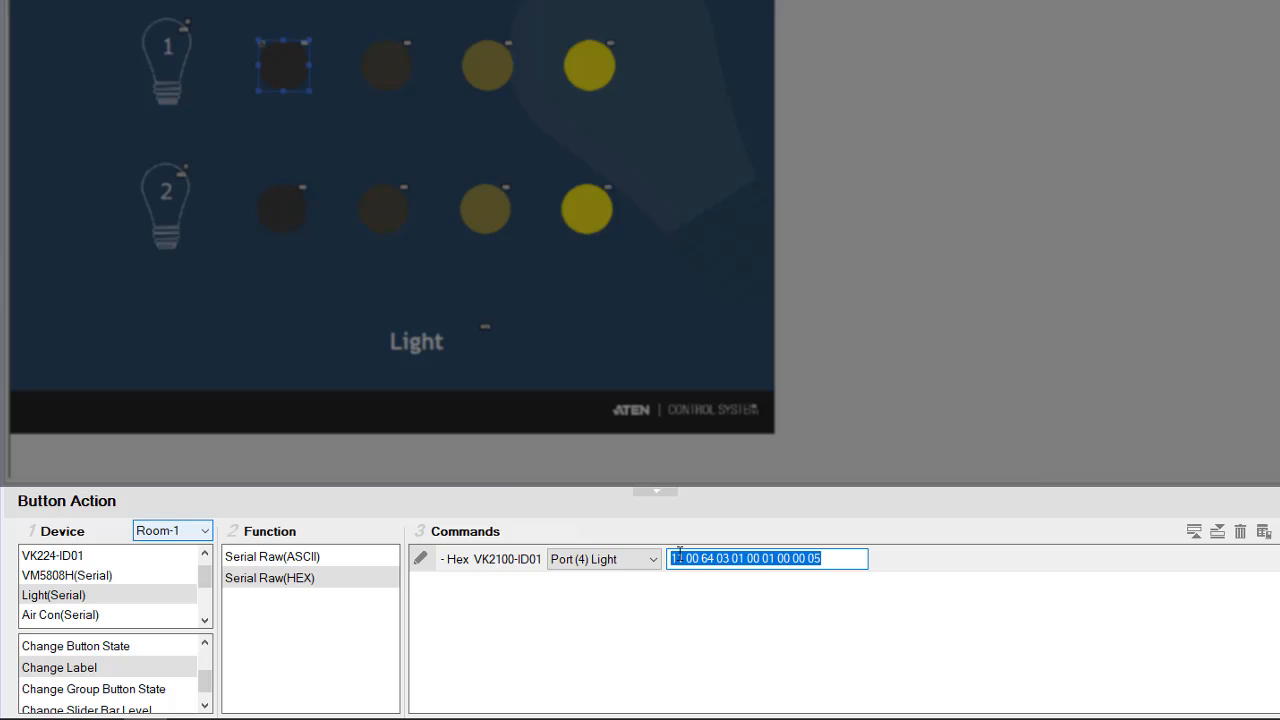
pyautogui.click(701, 606)
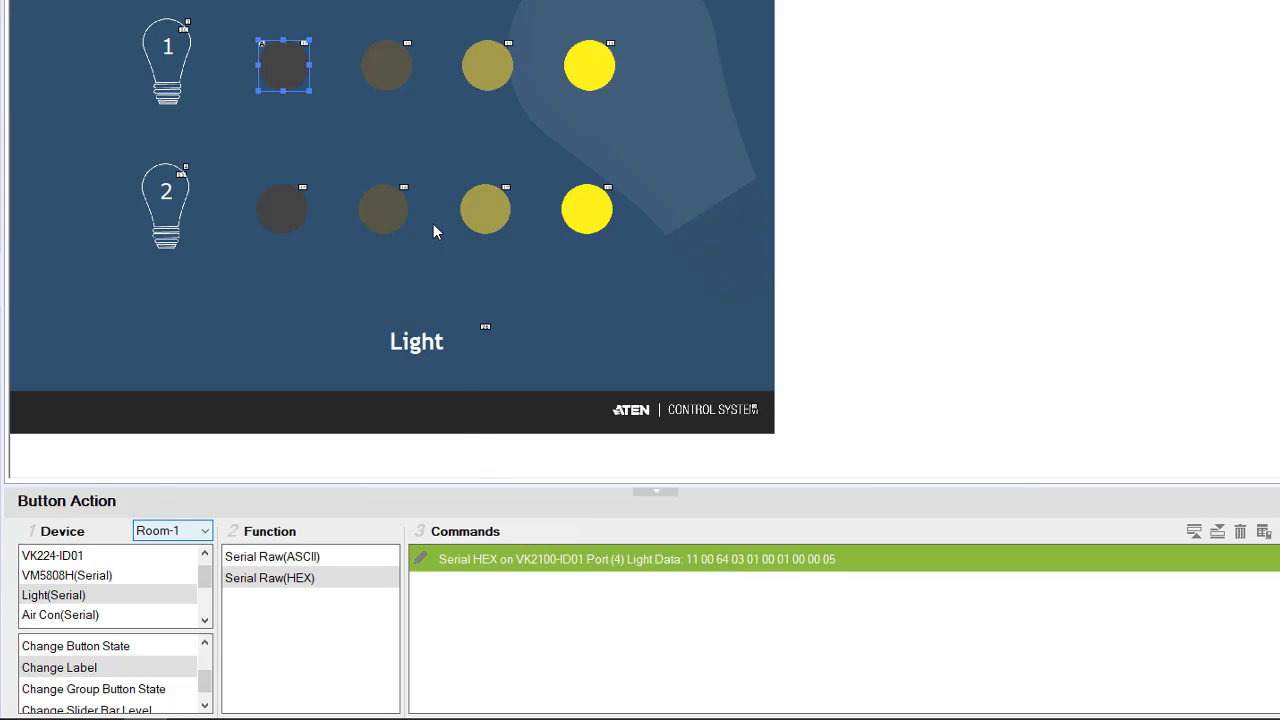
pyautogui.click(388, 64)
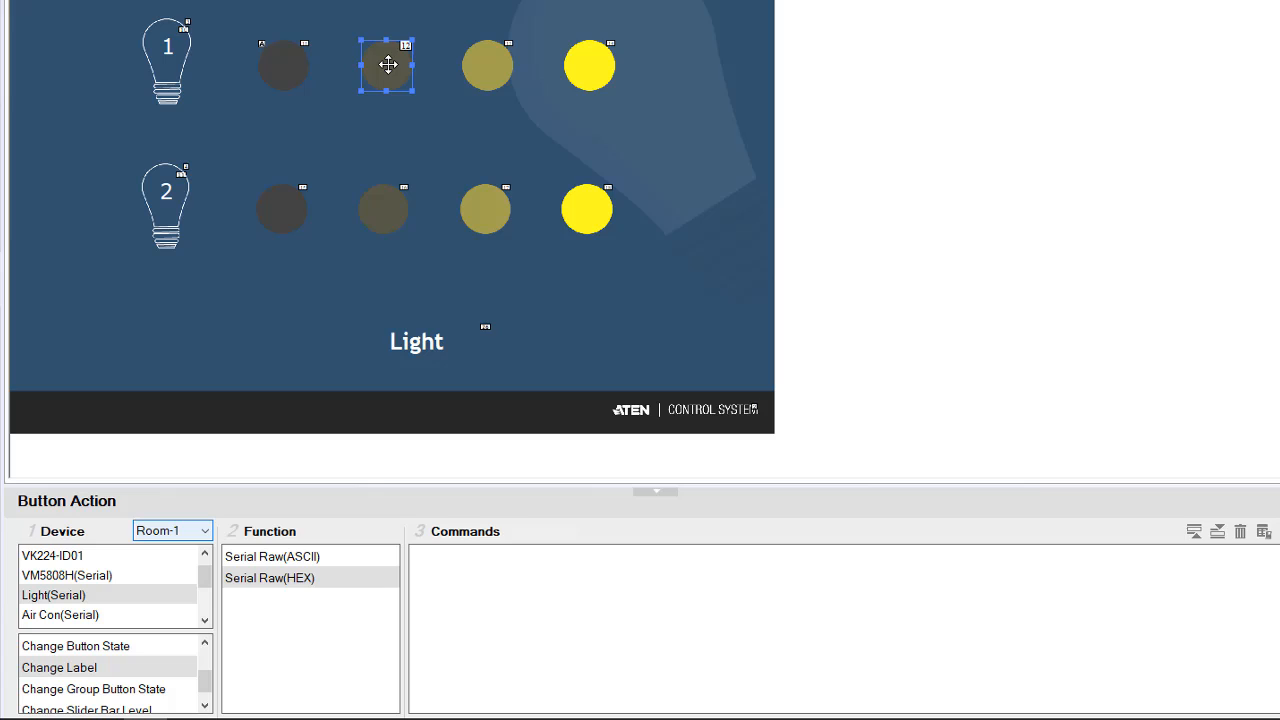
pyautogui.doubleClick(293, 586)
pyautogui.click(616, 560)
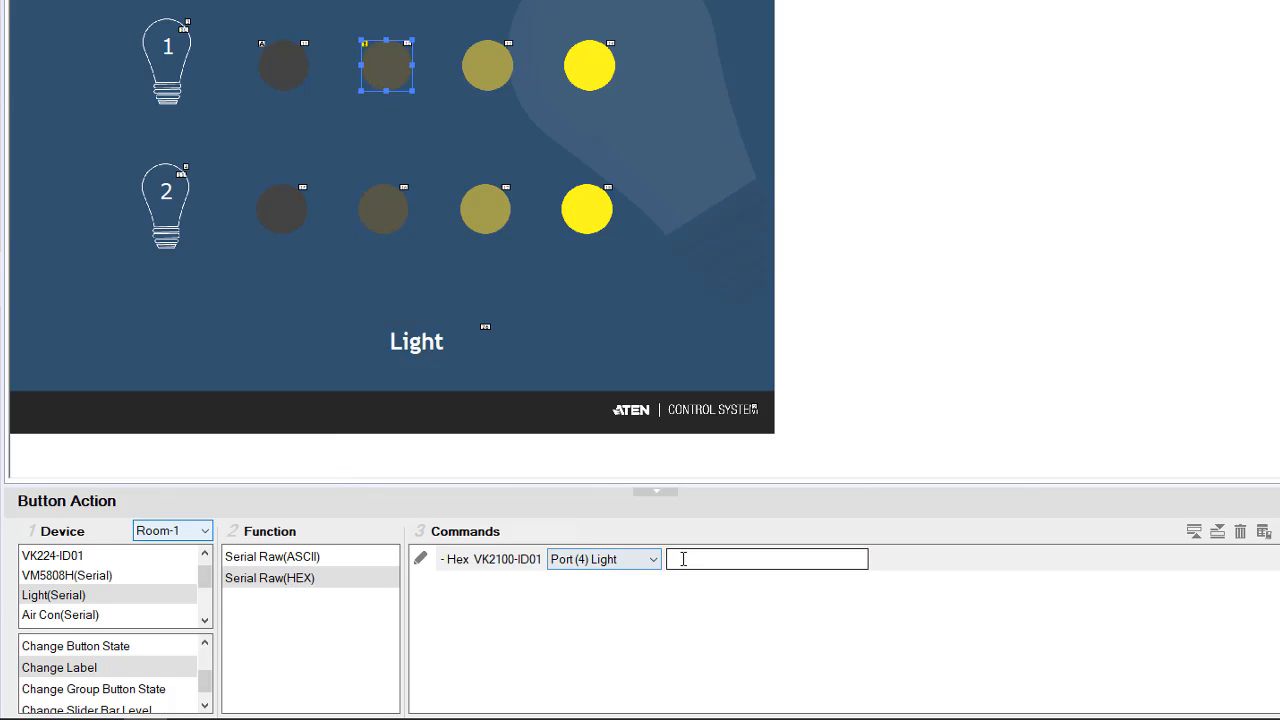
pyautogui.click(683, 559)
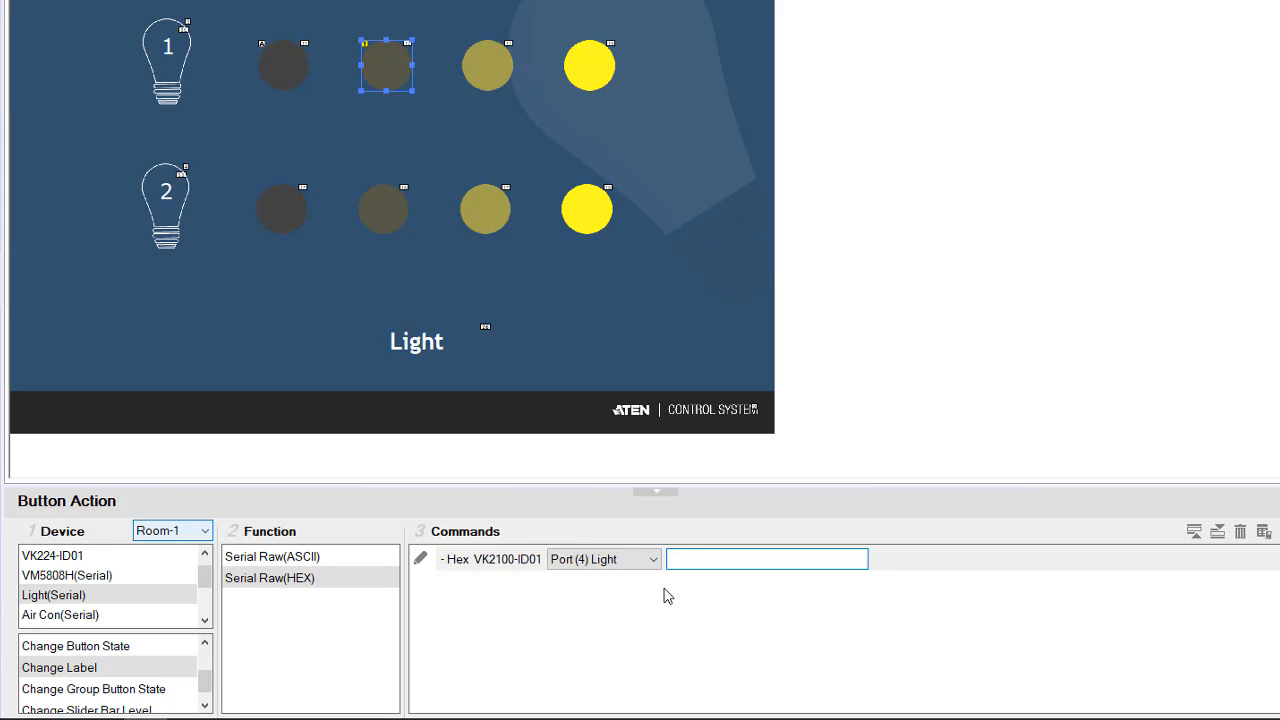
pyautogui.write('11 00')
pyautogui.write('64 03 01 00 01 20 00 05')
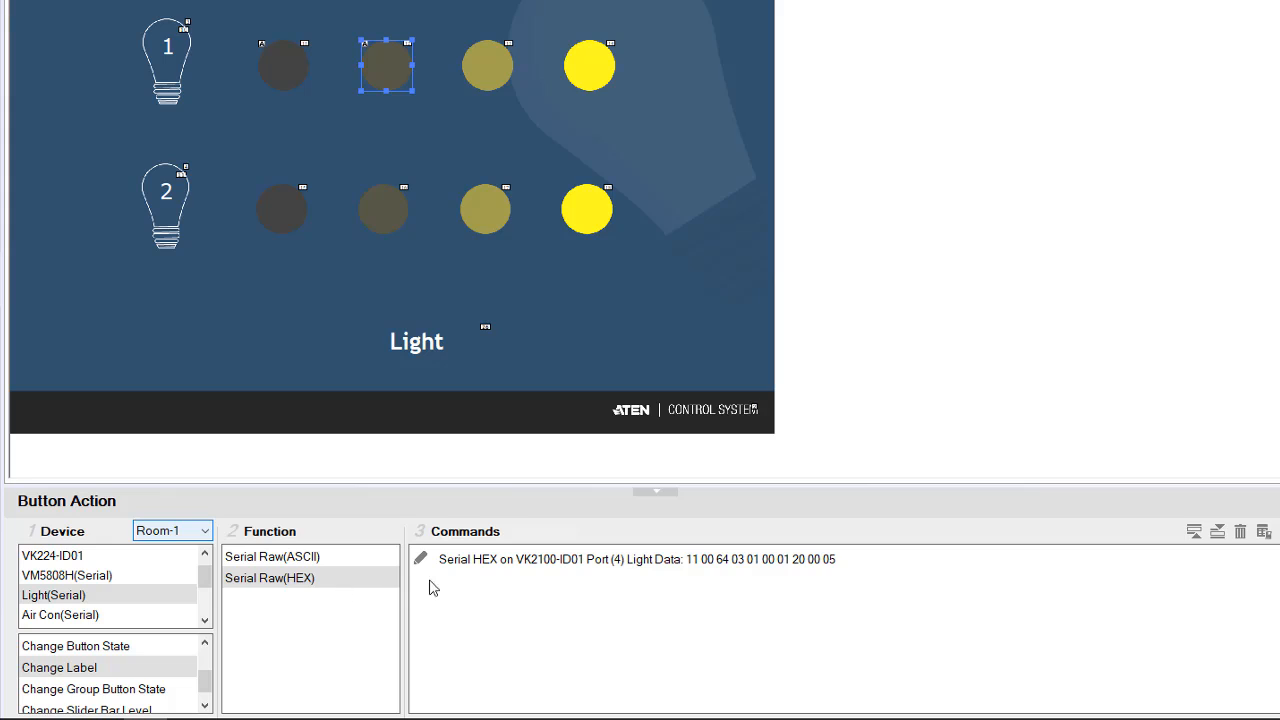
pyautogui.click(701, 566)
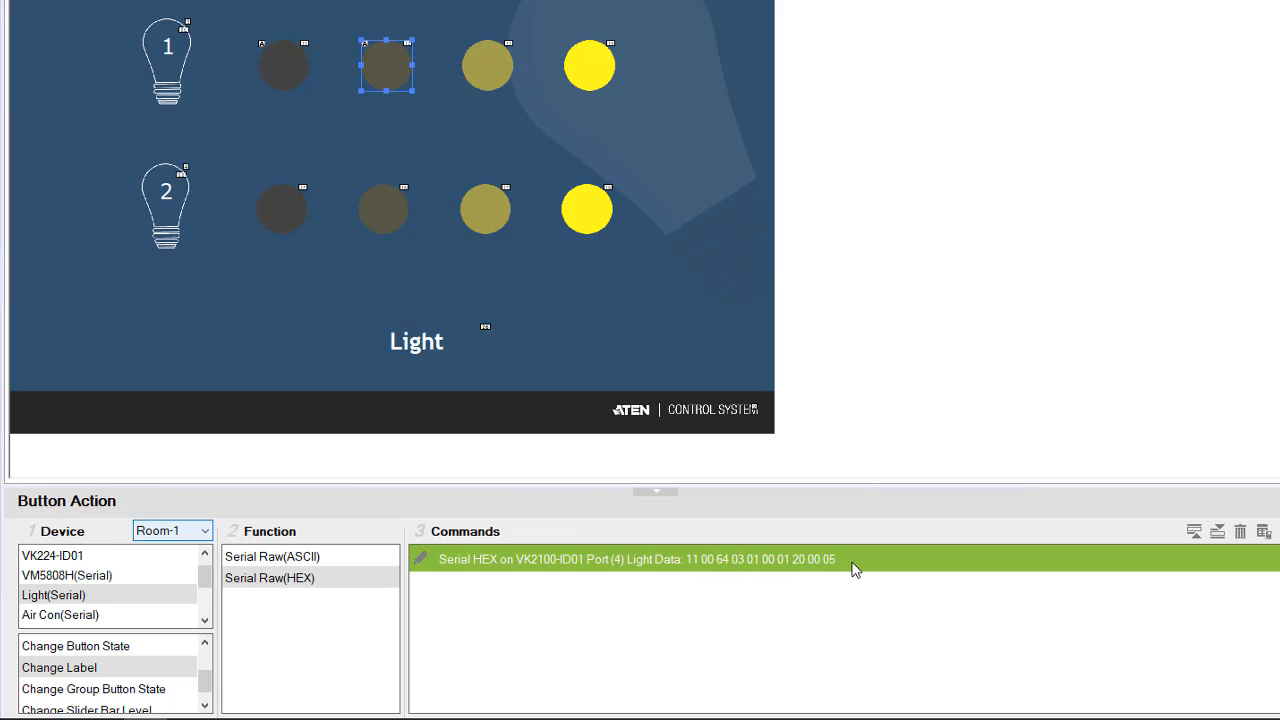
# Give light 1's third button a Serial Raw(ASCII) command on Port (4) Light with data SCENE1\r\n.
pyautogui.click(301, 560)
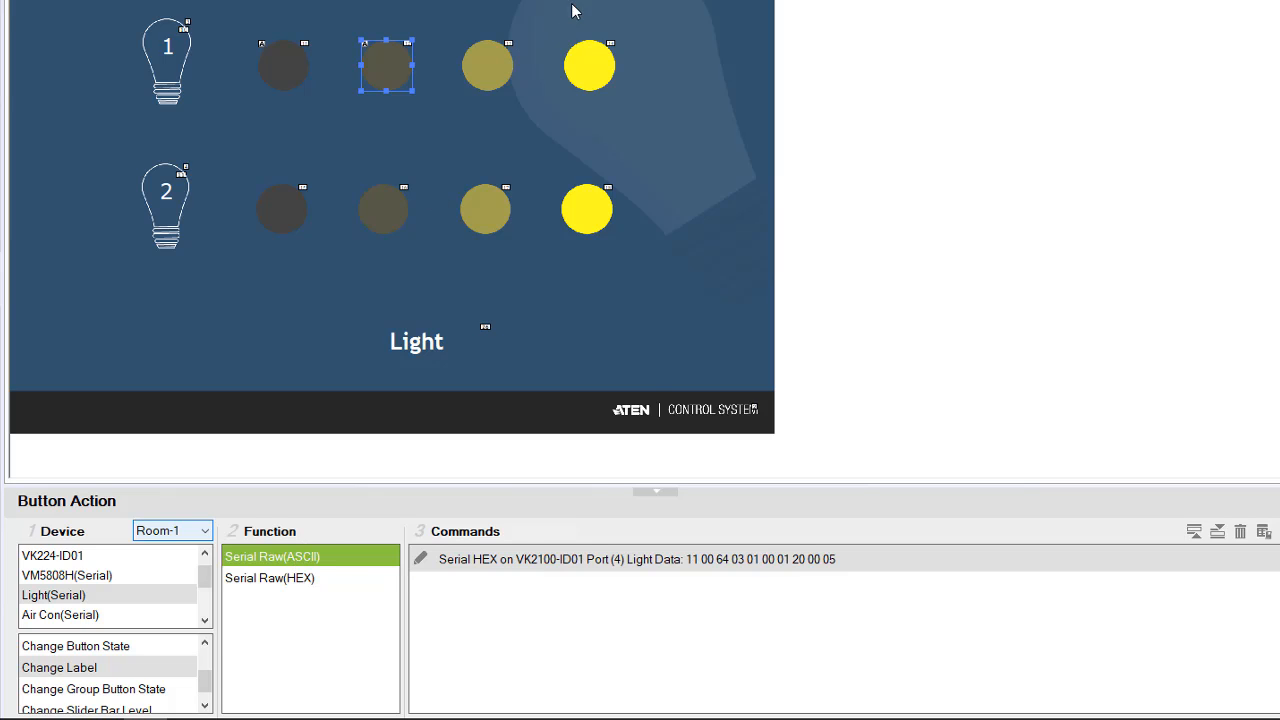
pyautogui.click(490, 65)
pyautogui.moveTo(304, 557); pyautogui.dragTo(652, 557)
pyautogui.click(670, 561)
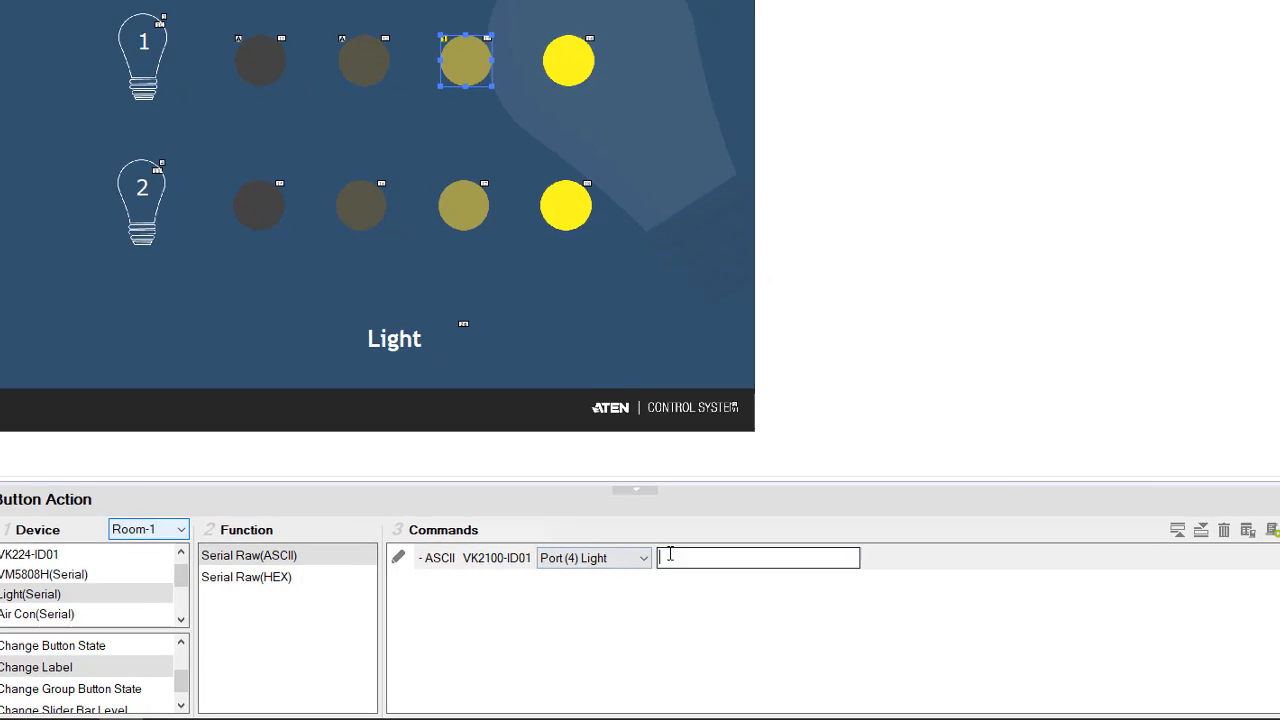
pyautogui.write('SCENE')
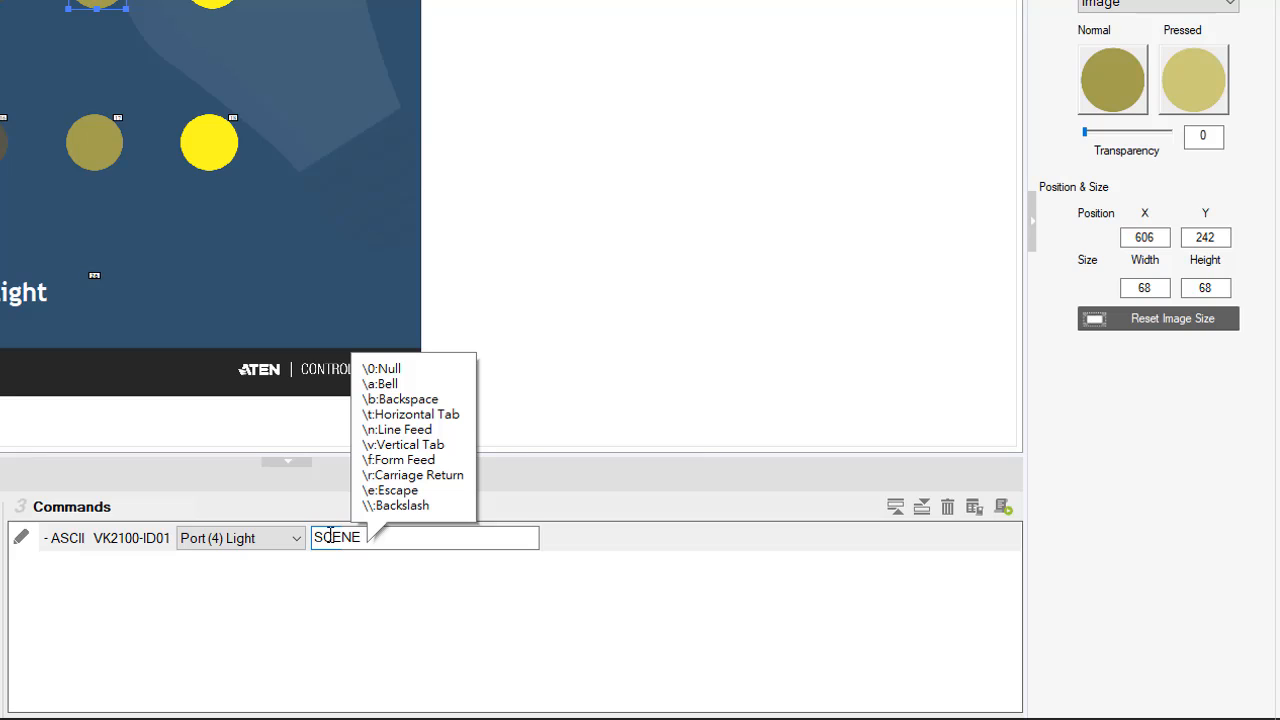
pyautogui.write('1')
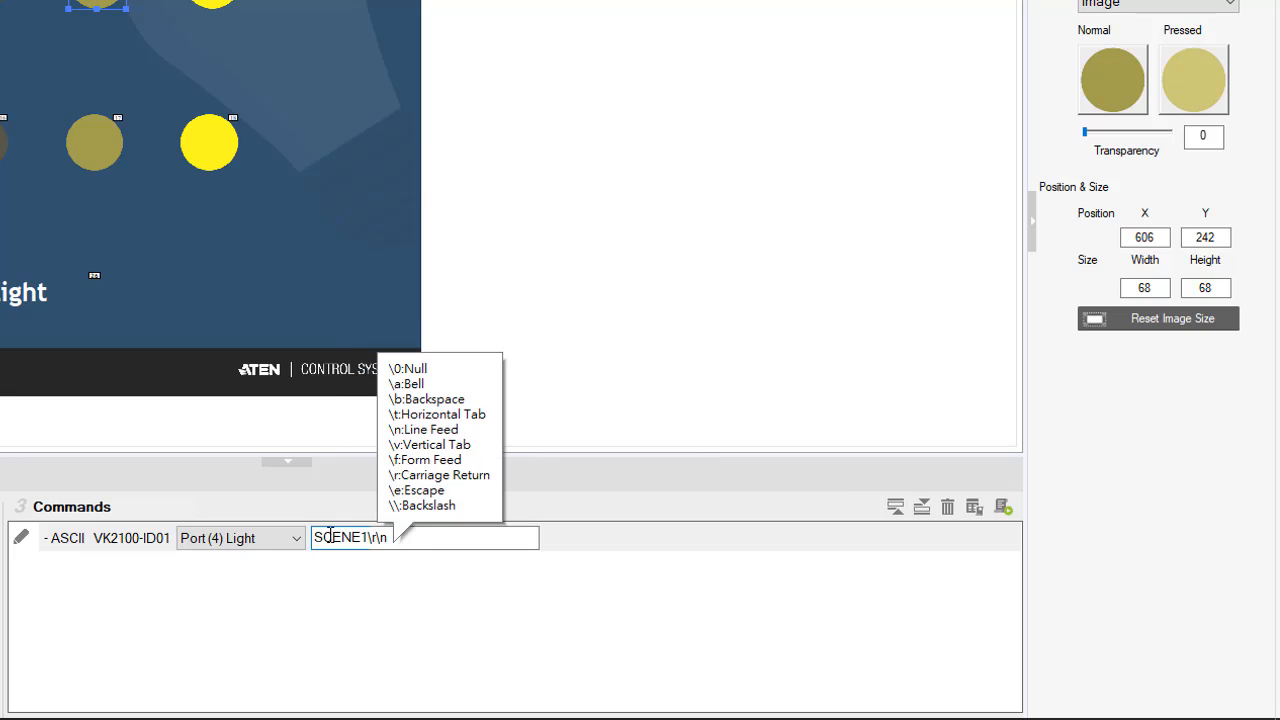
pyautogui.press('Return')
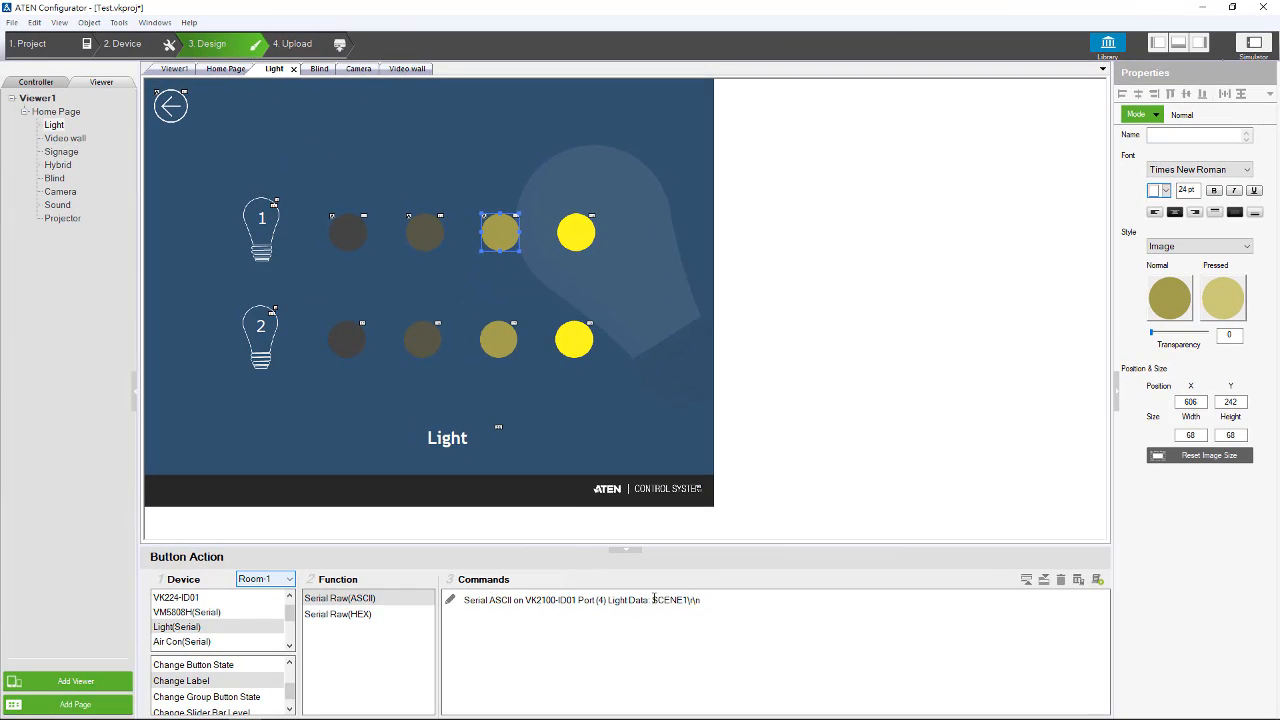